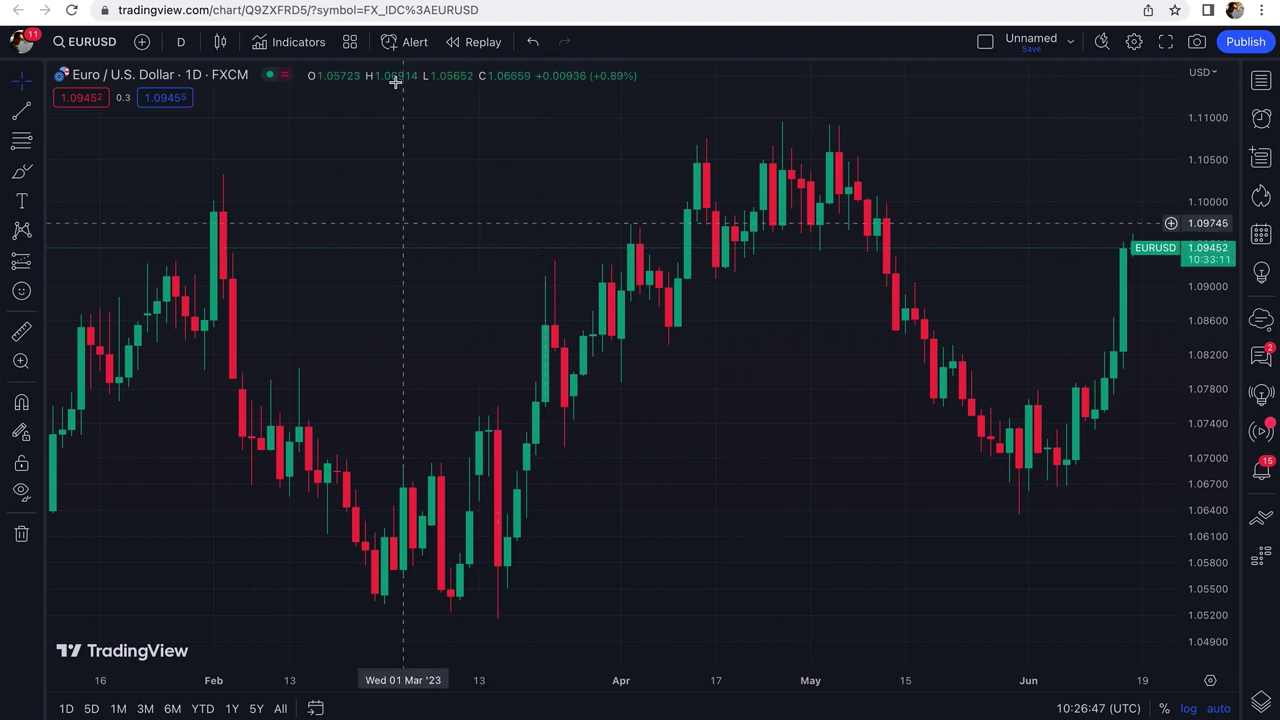
Search 'intraday intensity index' and add the IIIX by KIVANÇ script as a pane below EURUSD
click(298, 41)
text(intraday intensity index)
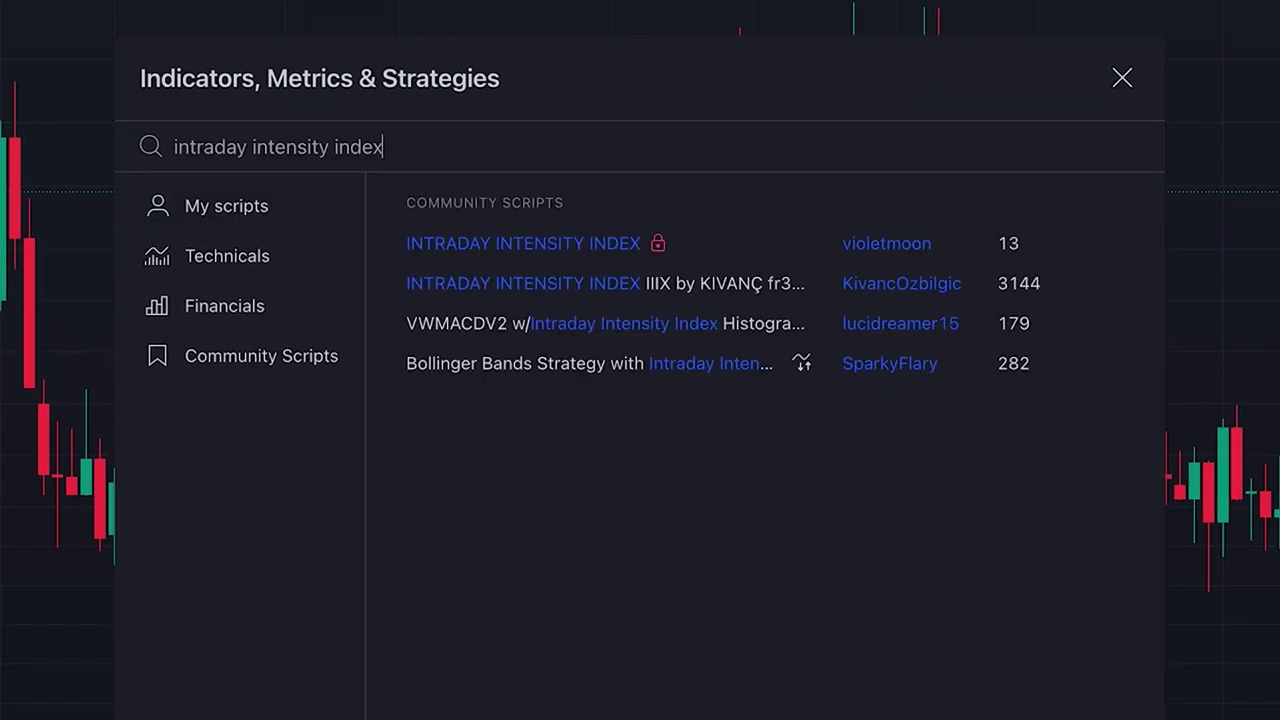
click(566, 281)
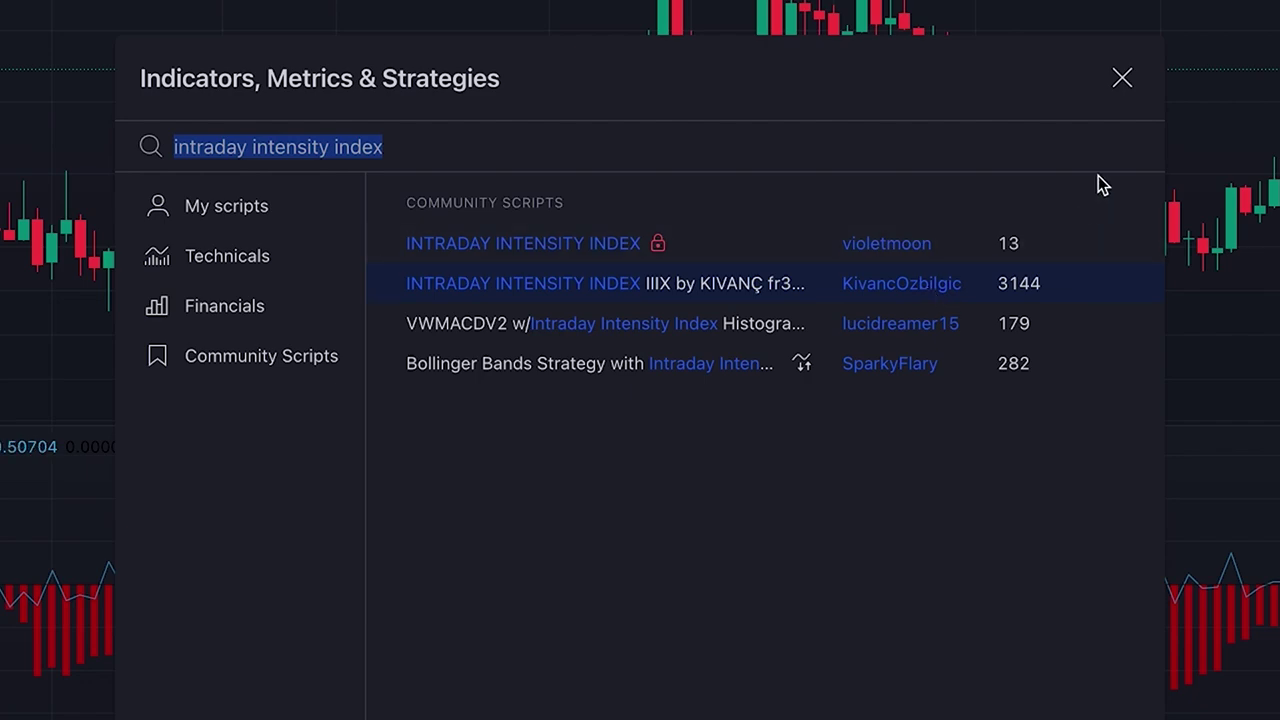
click(1114, 86)
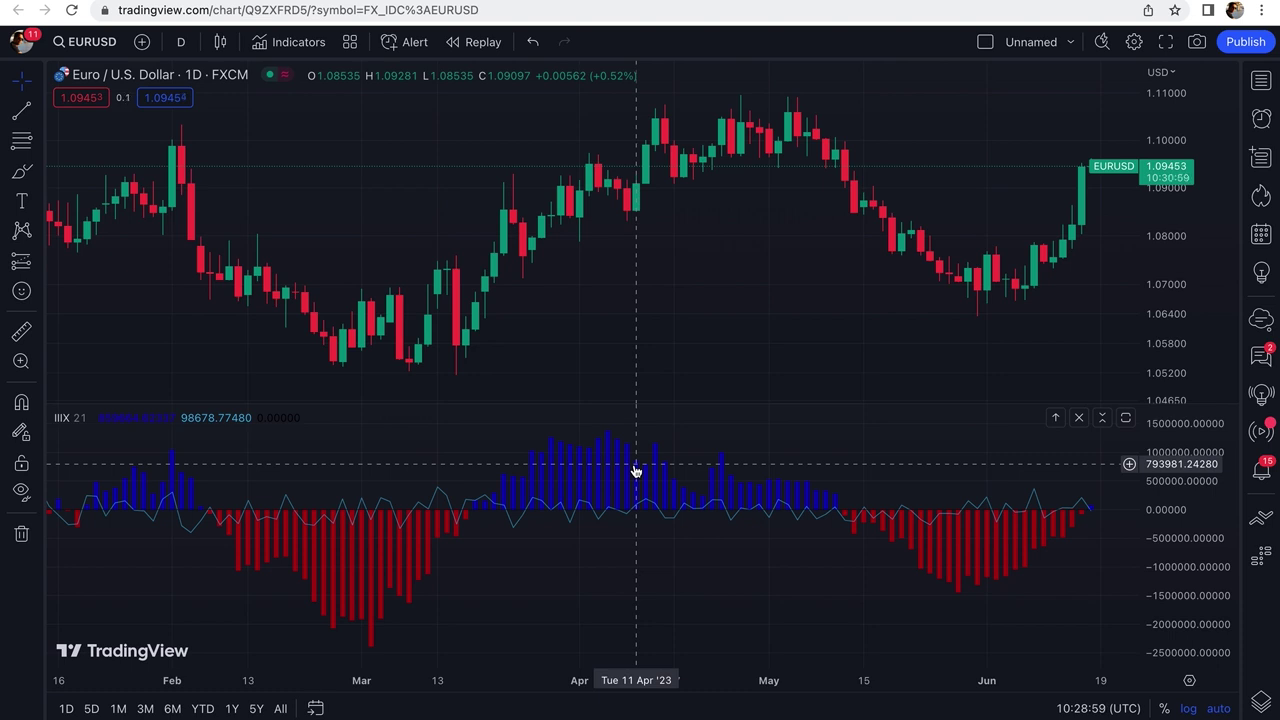
click(183, 42)
click(609, 128)
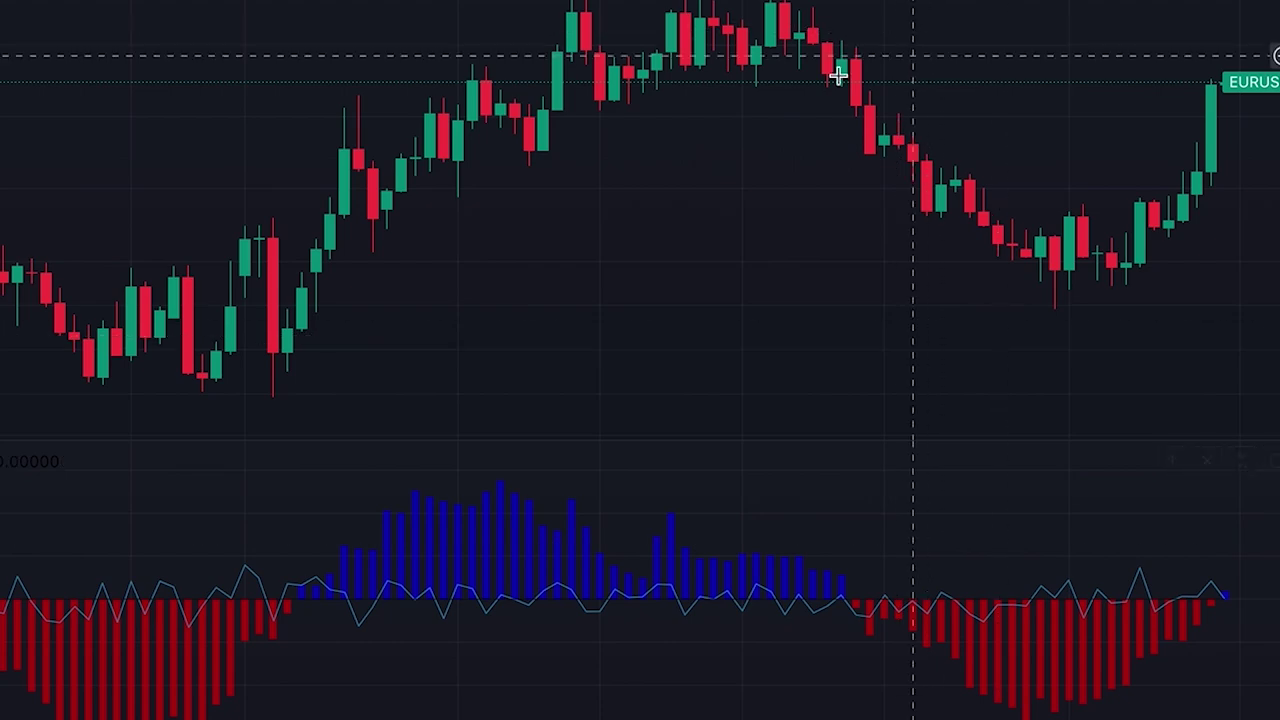
Zoom out and pan the daily chart, then add Bollinger Bands (BB 20 close 2) from a 'bb' search
scroll(951, 256, down, 5)
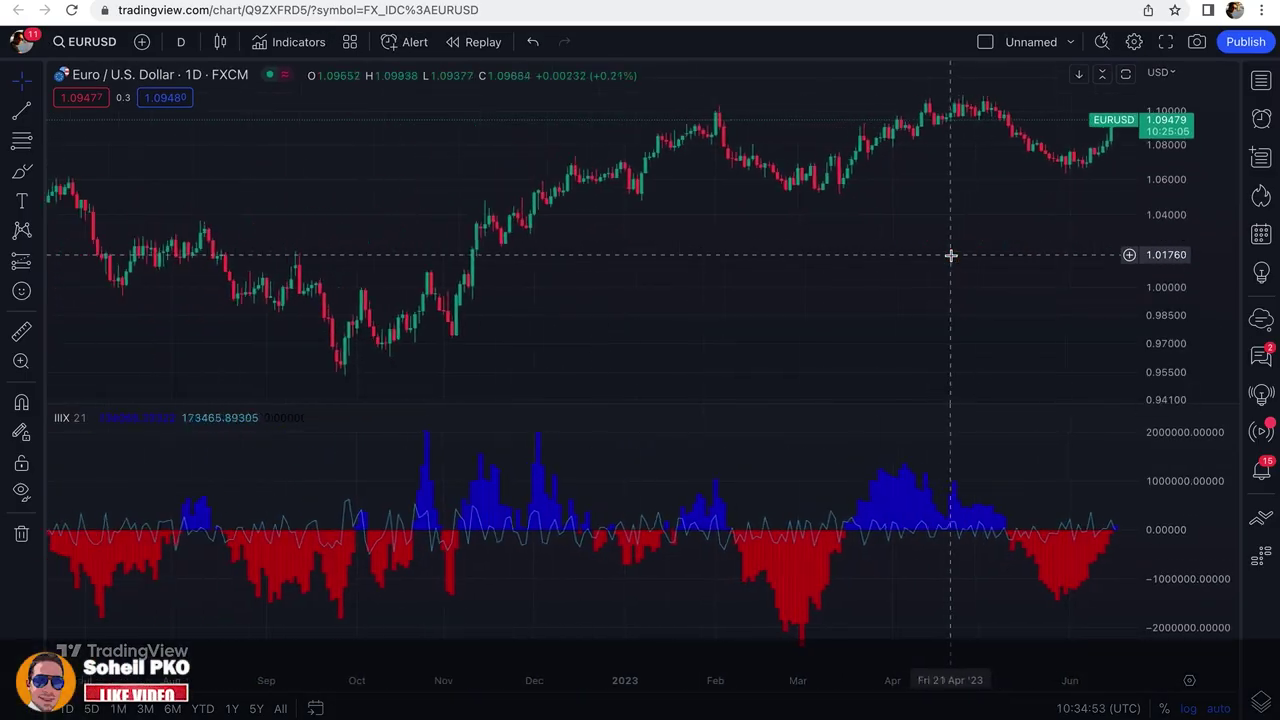
scroll(951, 256, left, 10)
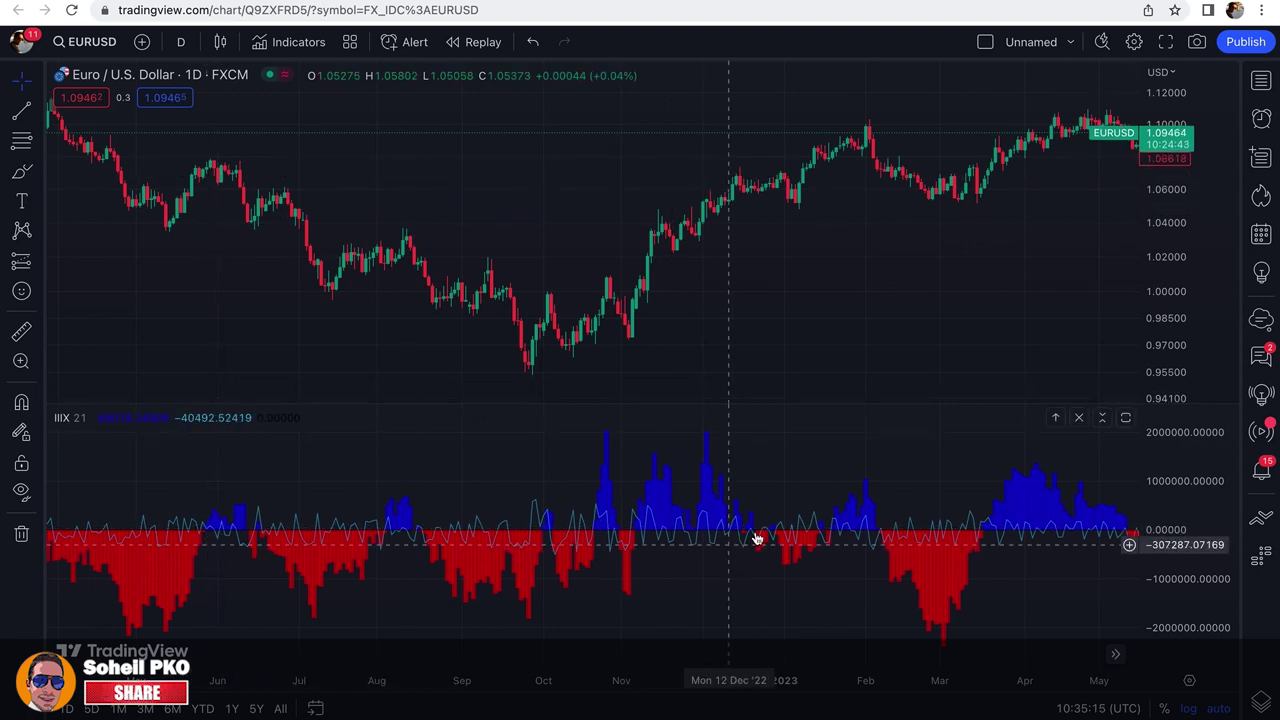
scroll(589, 290, right, 2)
scroll(589, 290, right, 10)
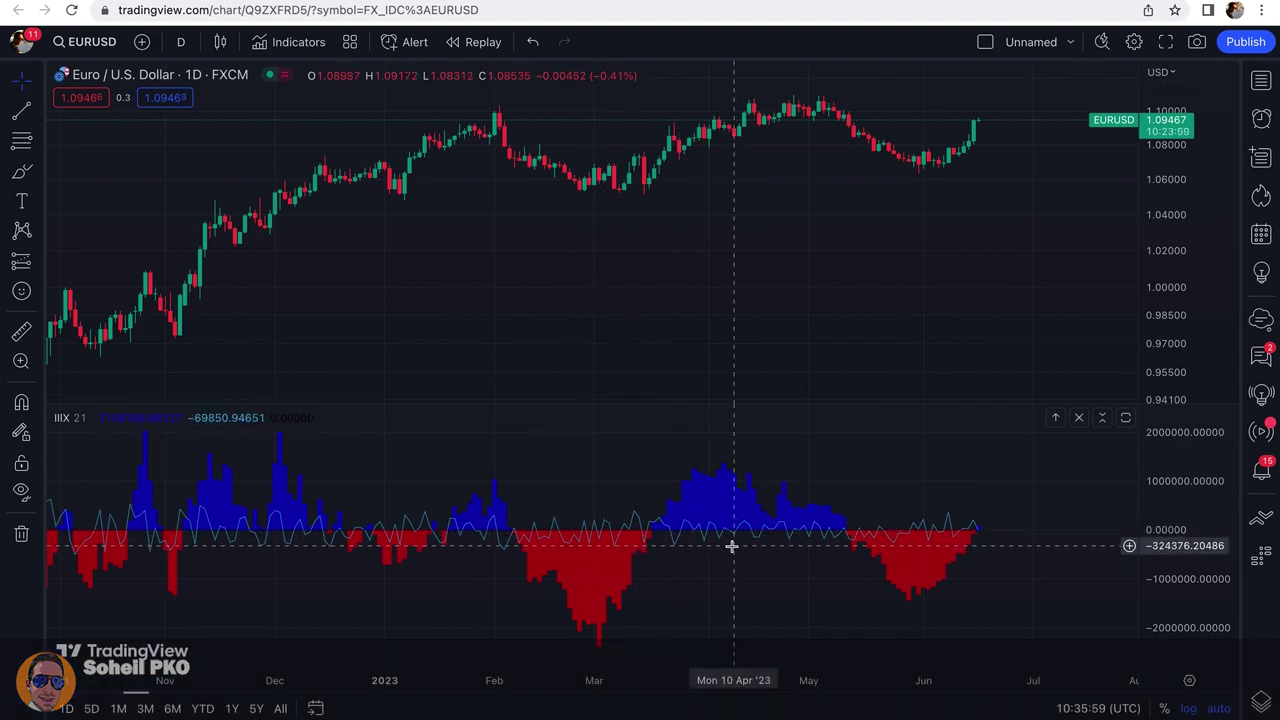
click(340, 18)
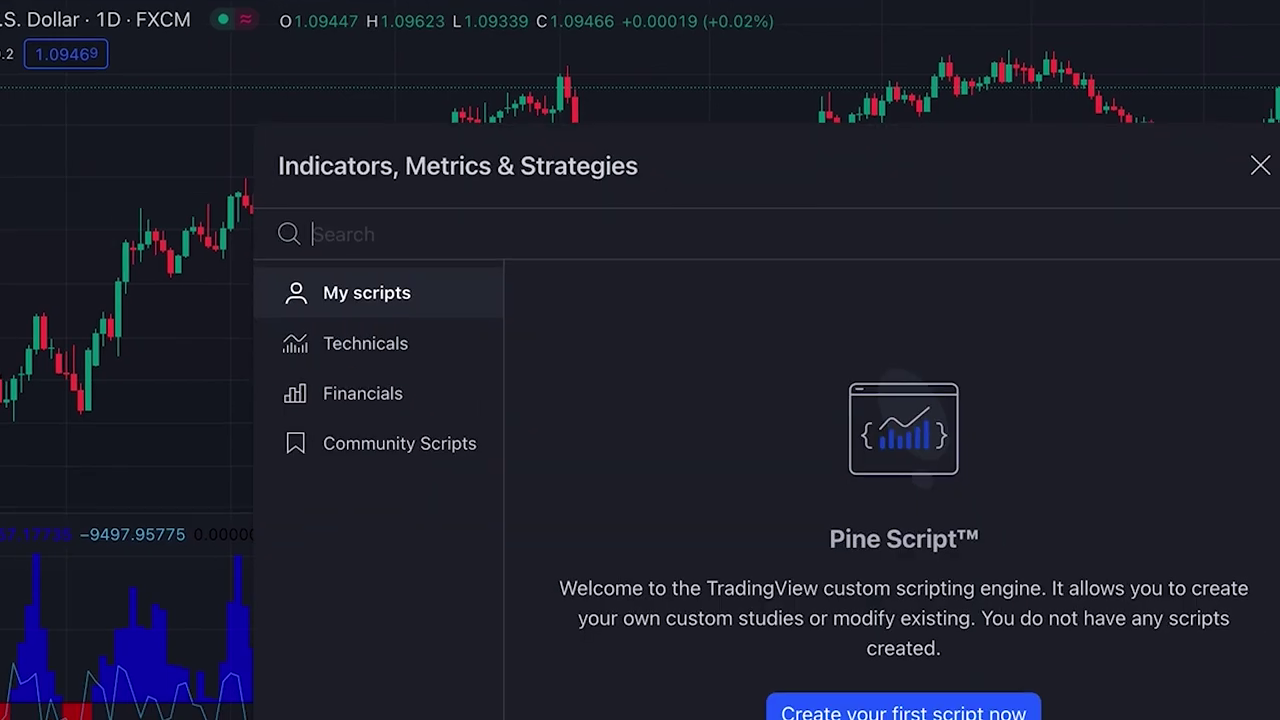
text(bb)
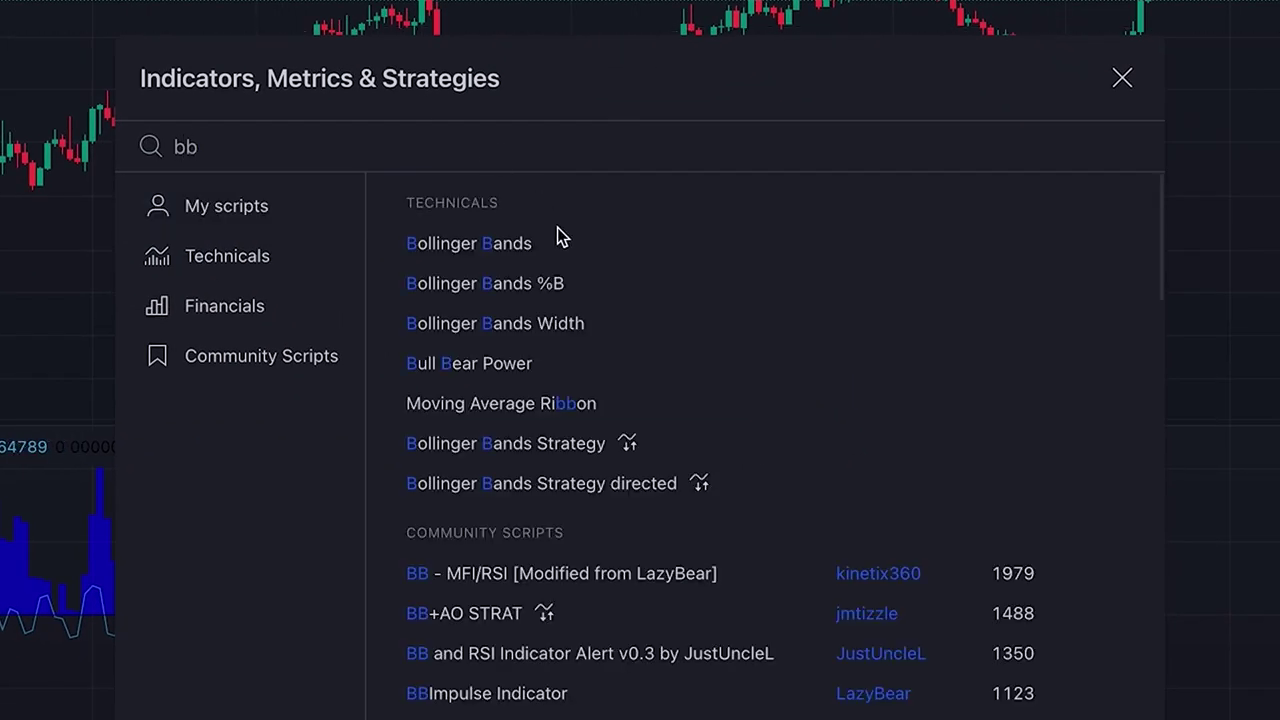
click(560, 243)
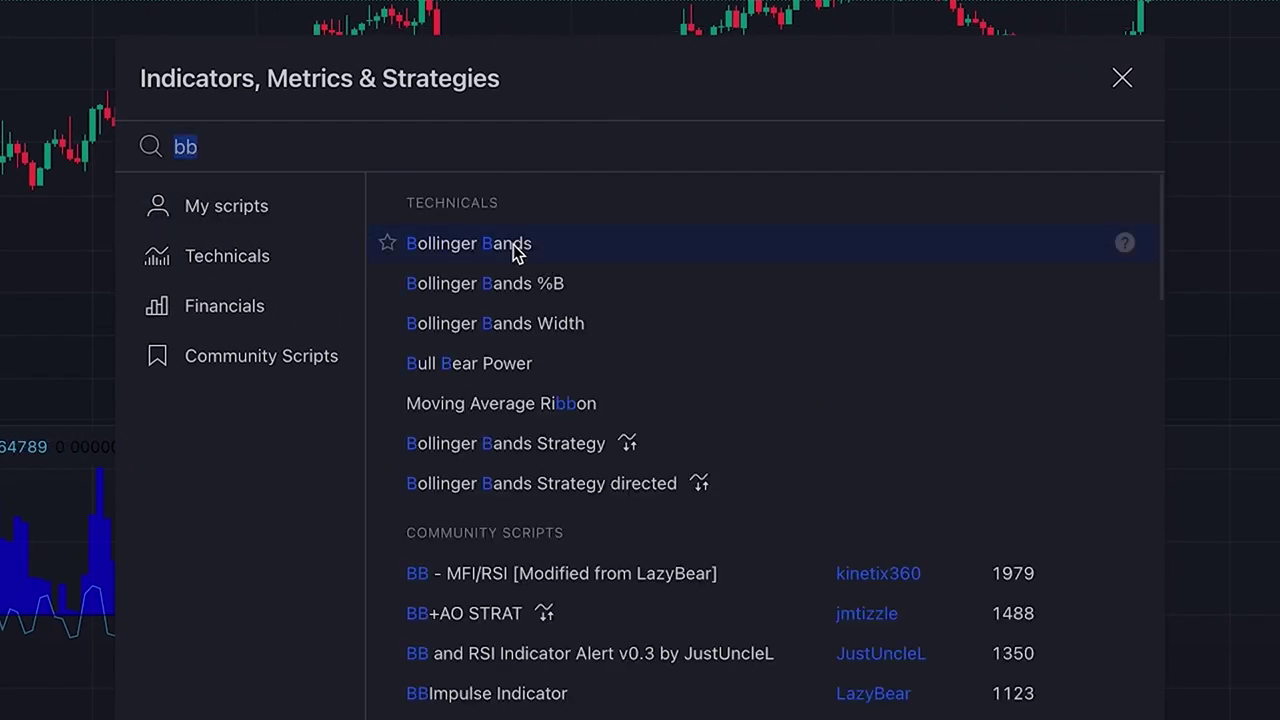
click(1137, 80)
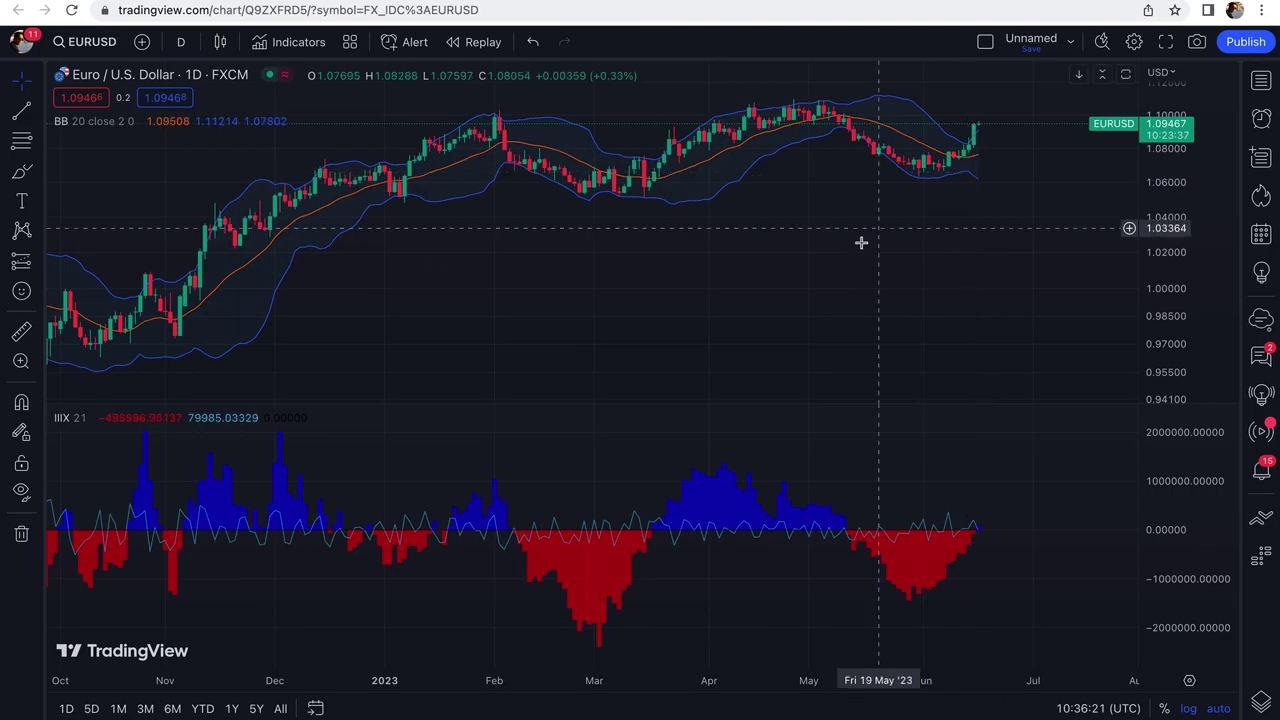
Zoom the price chart far out horizontally across daily history, then open the Indicators dialog
scroll(860, 243, up, 5)
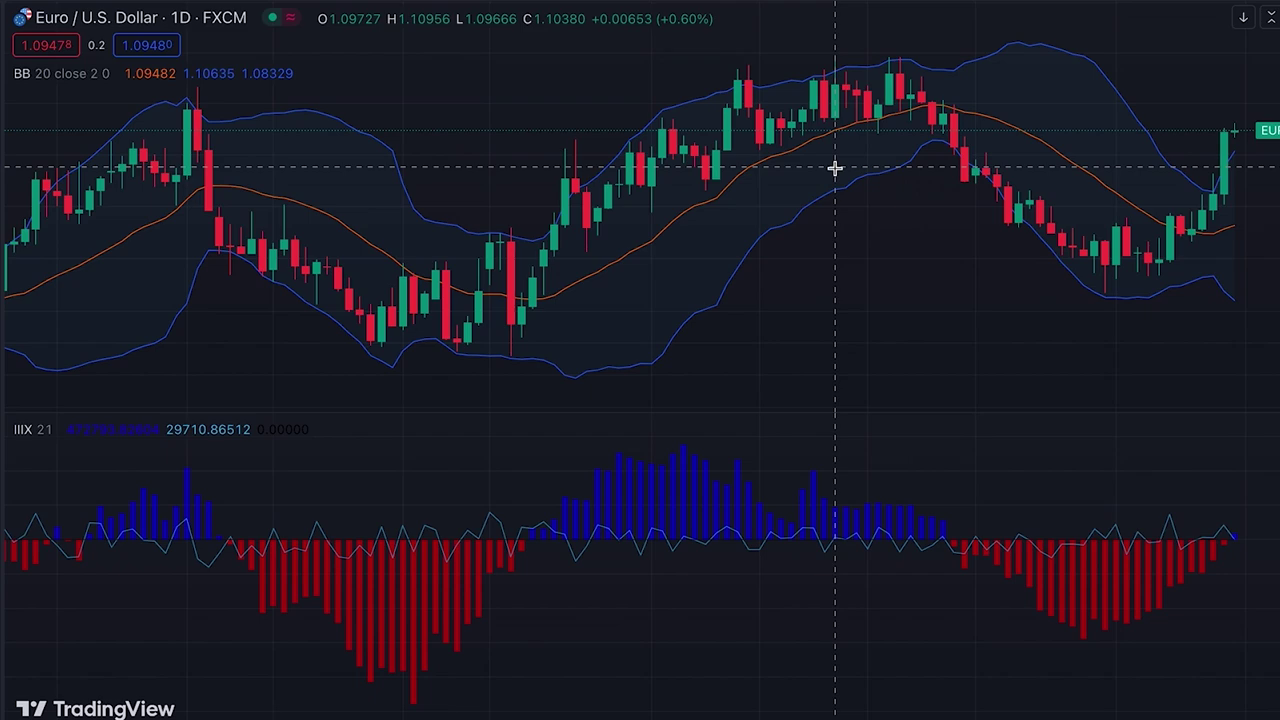
scroll(665, 334, down, 2)
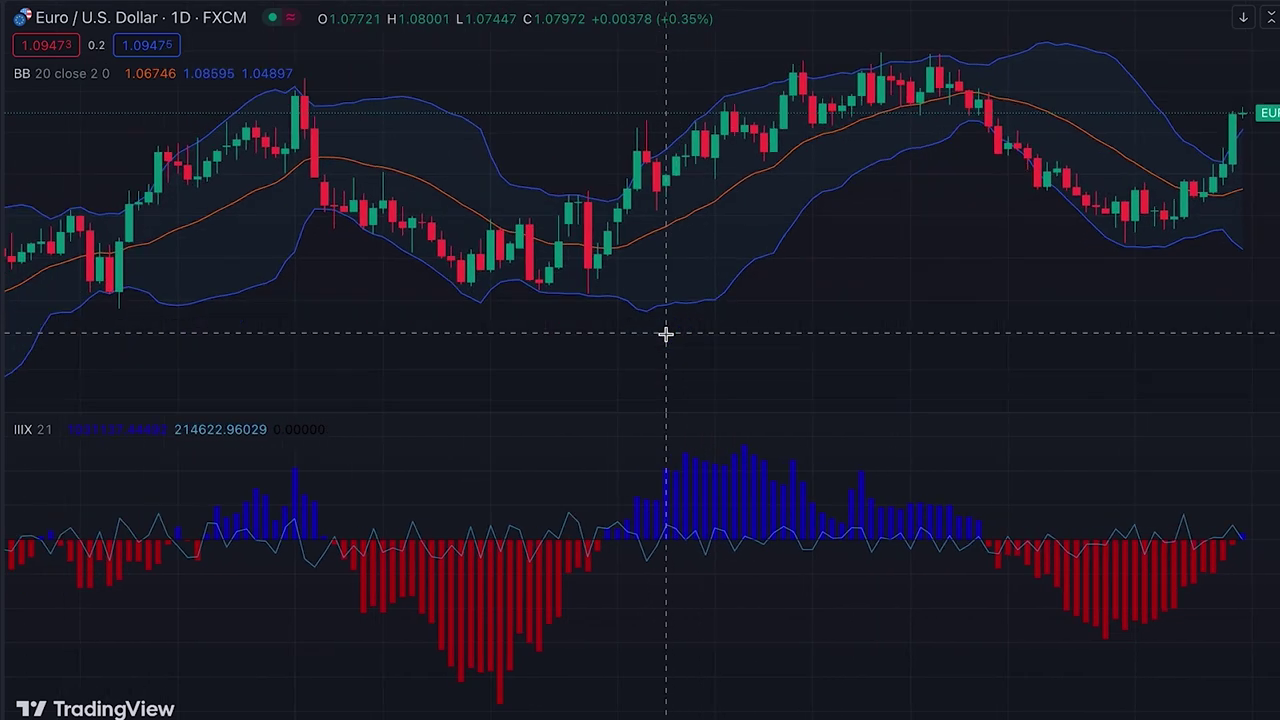
scroll(665, 334, down, 3)
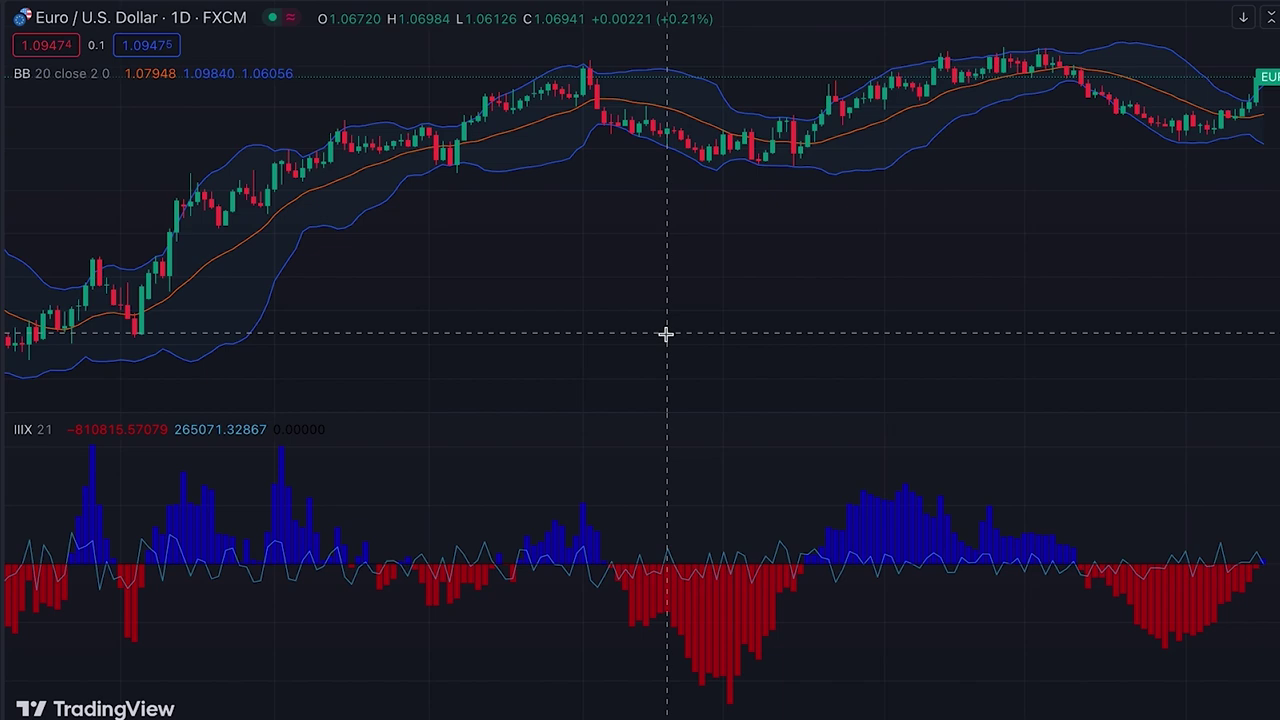
scroll(665, 334, down, 5)
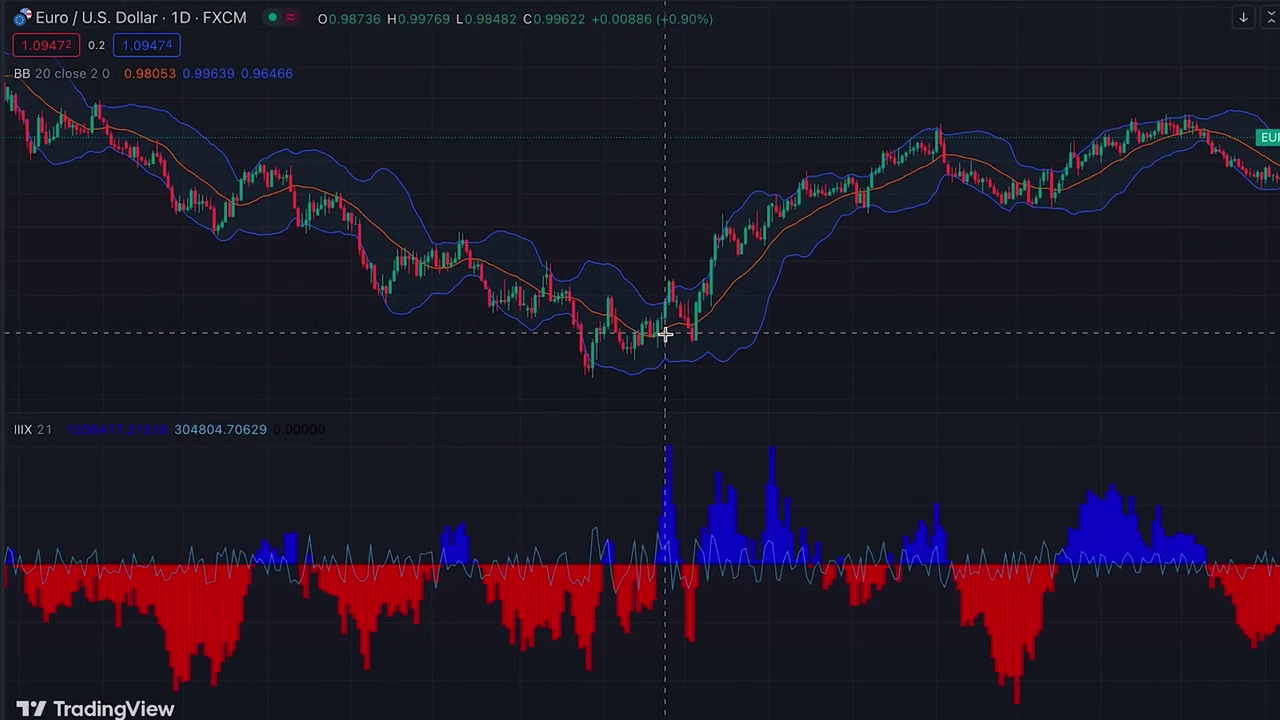
scroll(577, 340, down, 4)
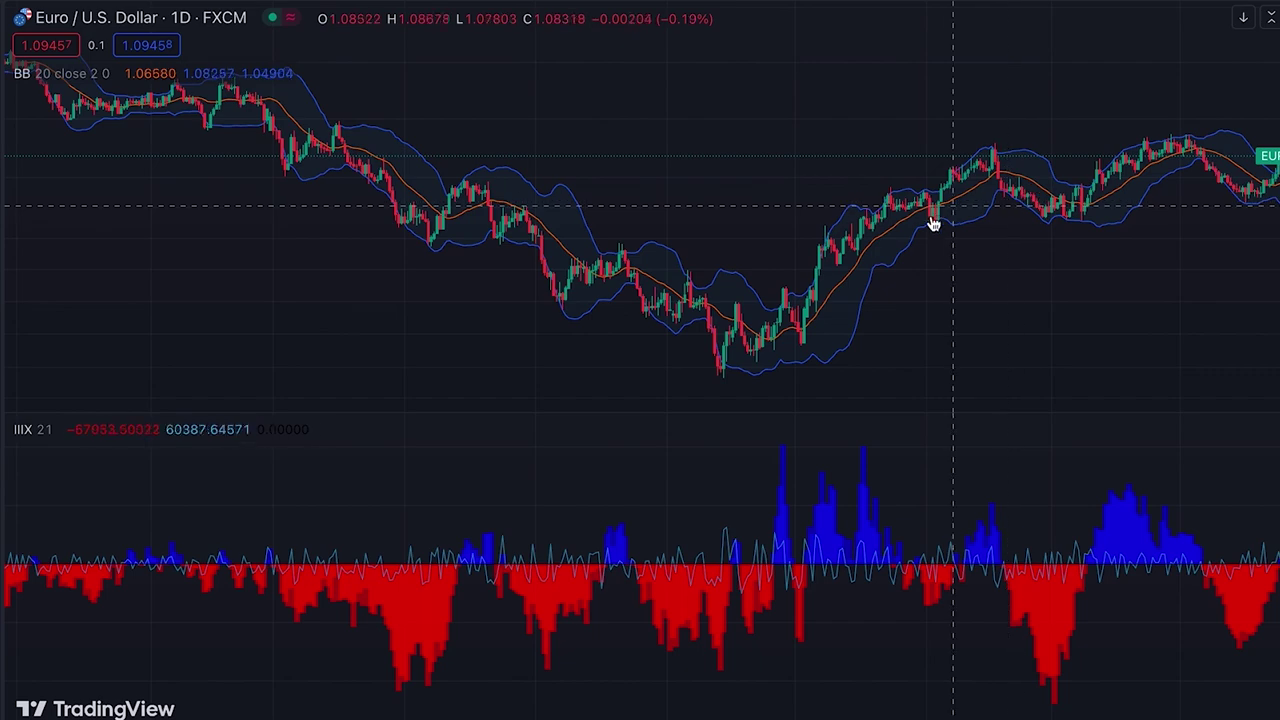
click(307, 17)
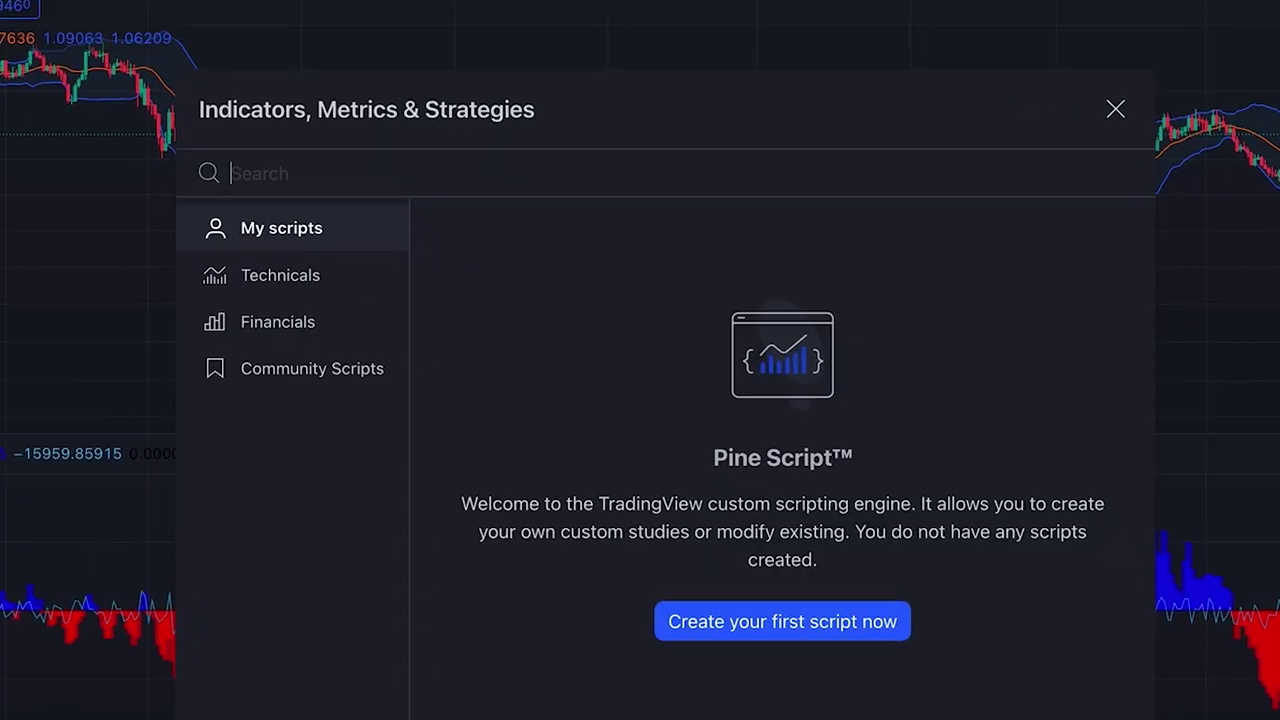
Add the Pivot Point Supertrend community script from a 'pivot' search, then open its settings
text(pivot)
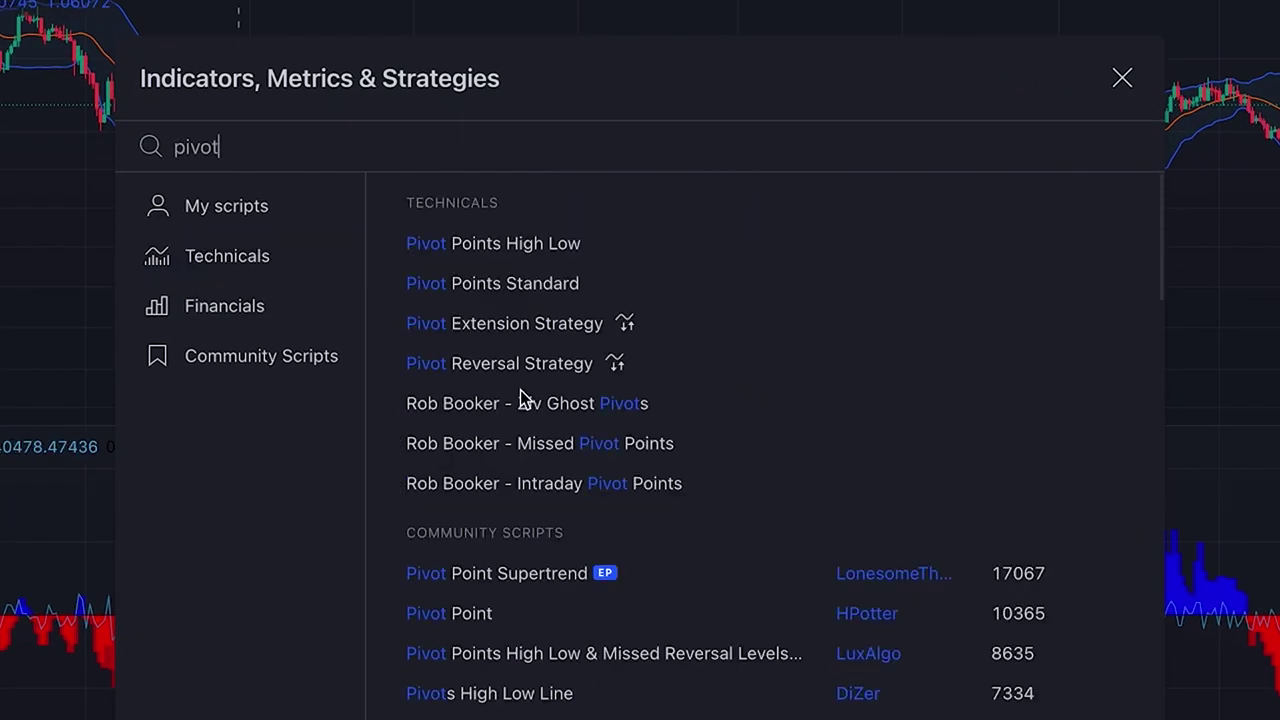
key(ctrl+a)
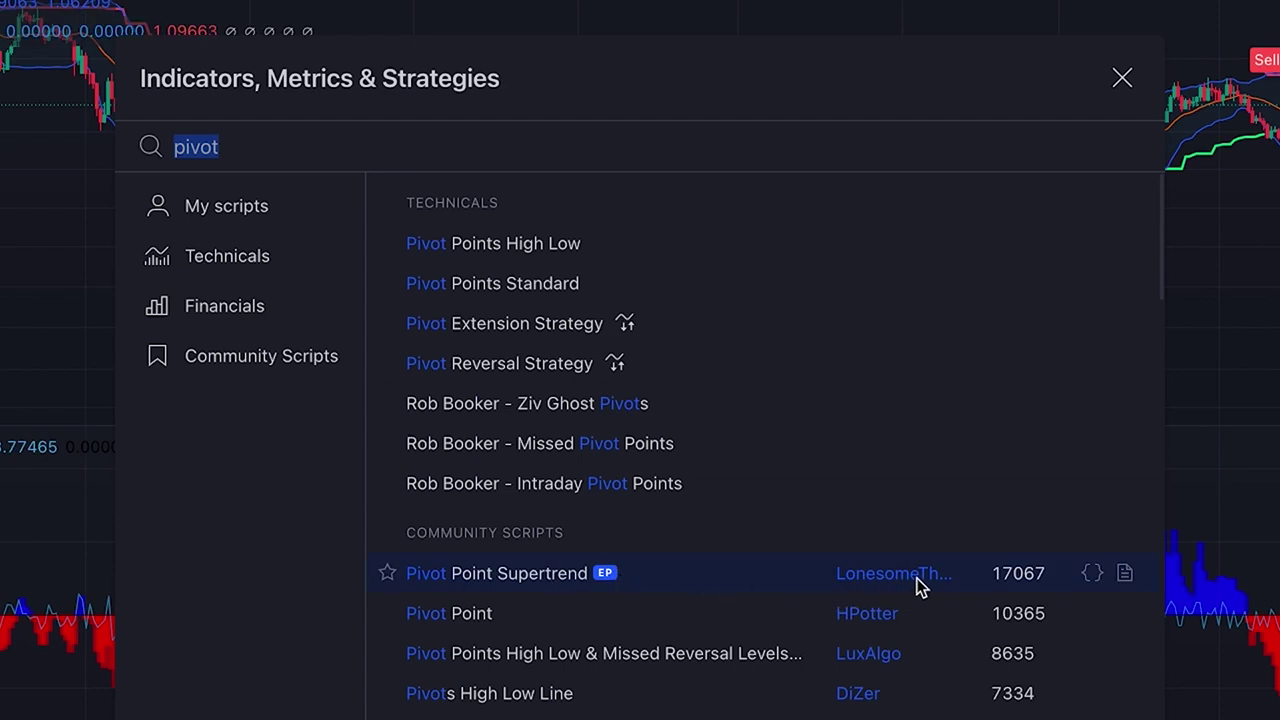
click(1122, 80)
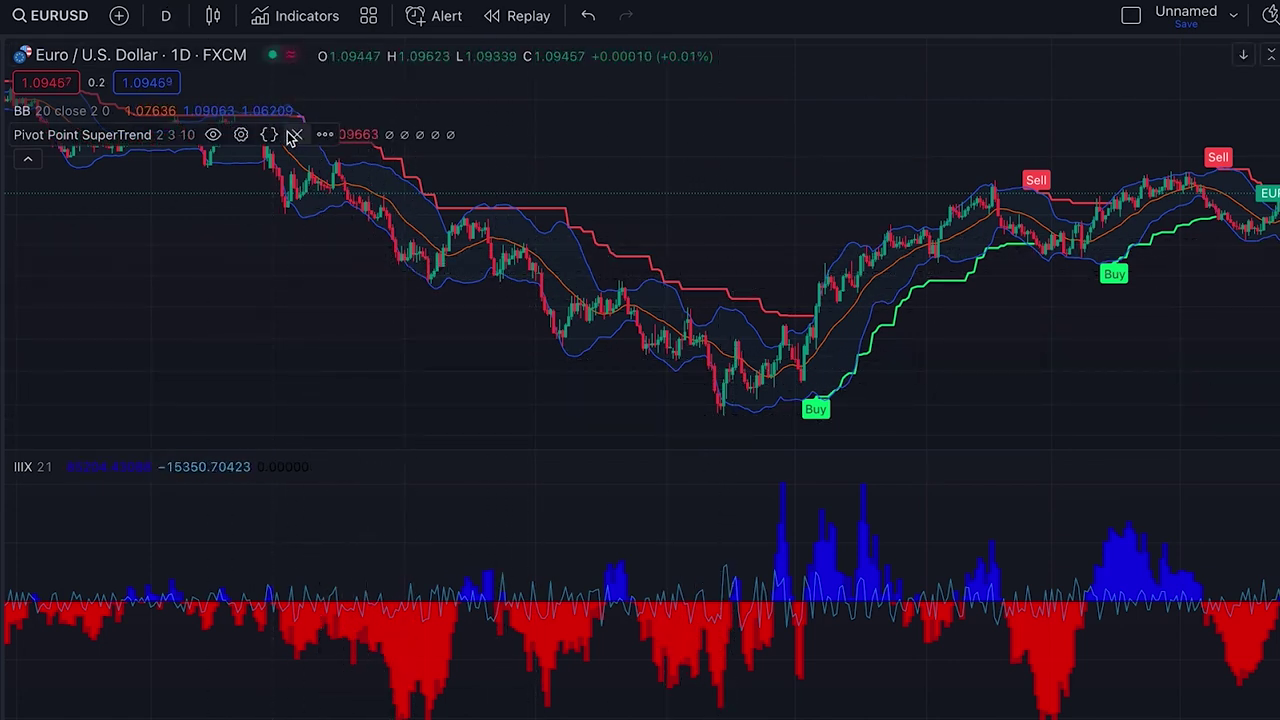
click(242, 135)
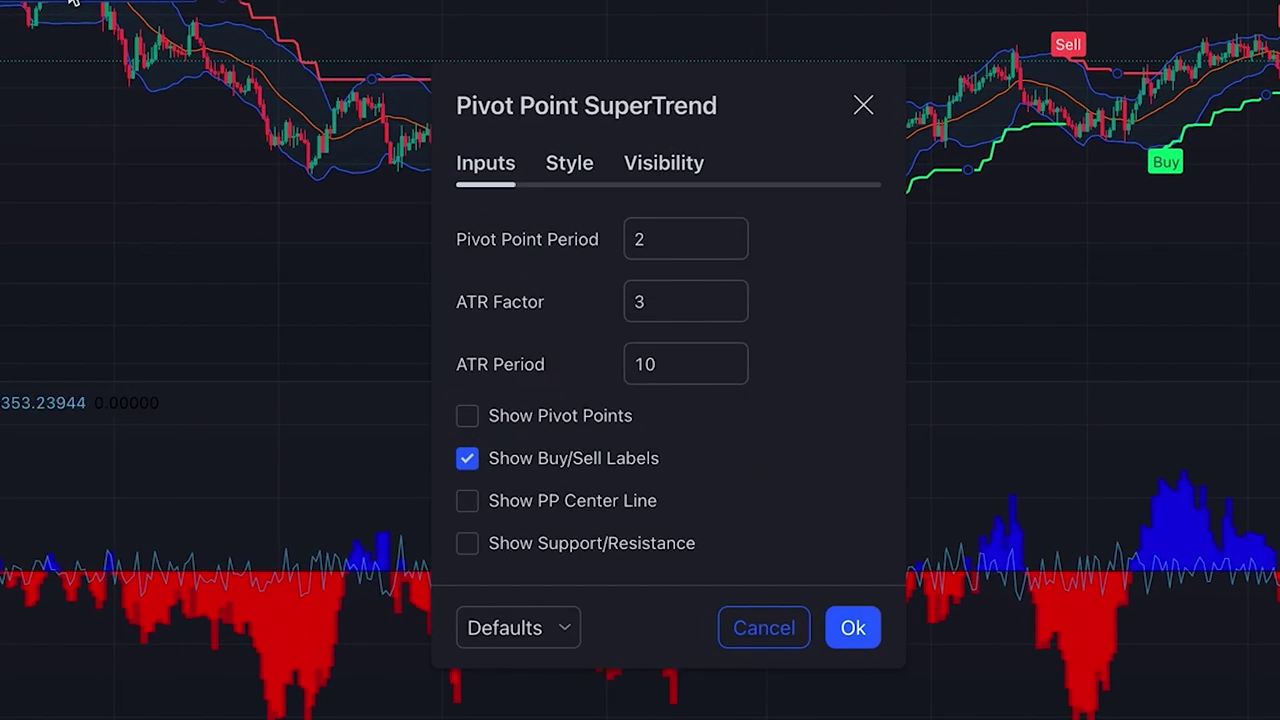
Enter Pivot Point Period 3 and ATR Factor 4, keeping ATR Period 10, and confirm with Ok
click(655, 240)
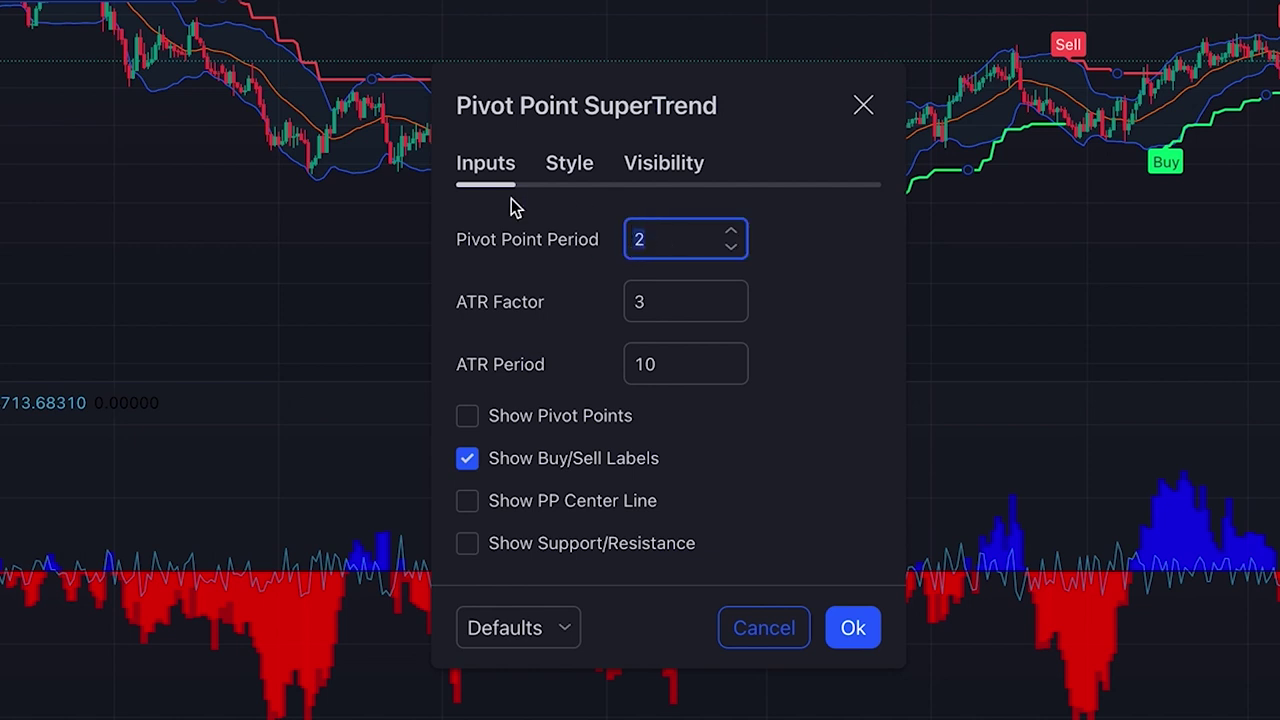
text(3)
click(649, 305)
text(4)
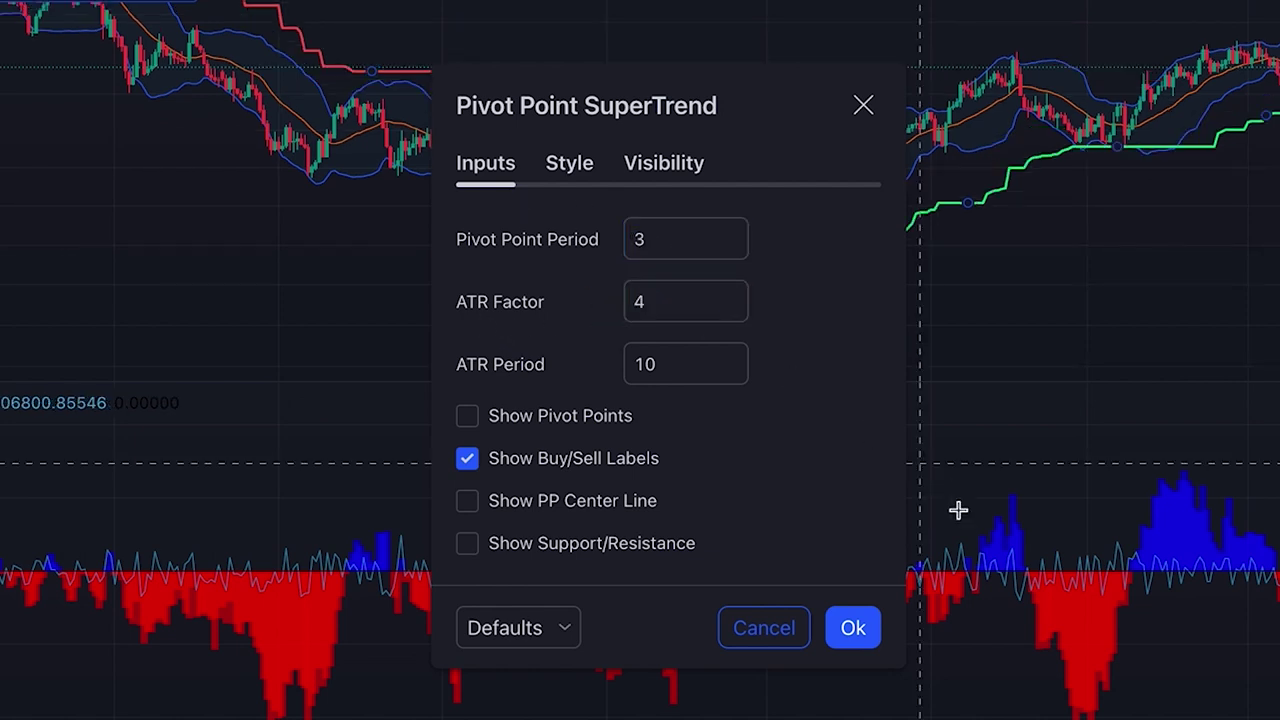
click(851, 626)
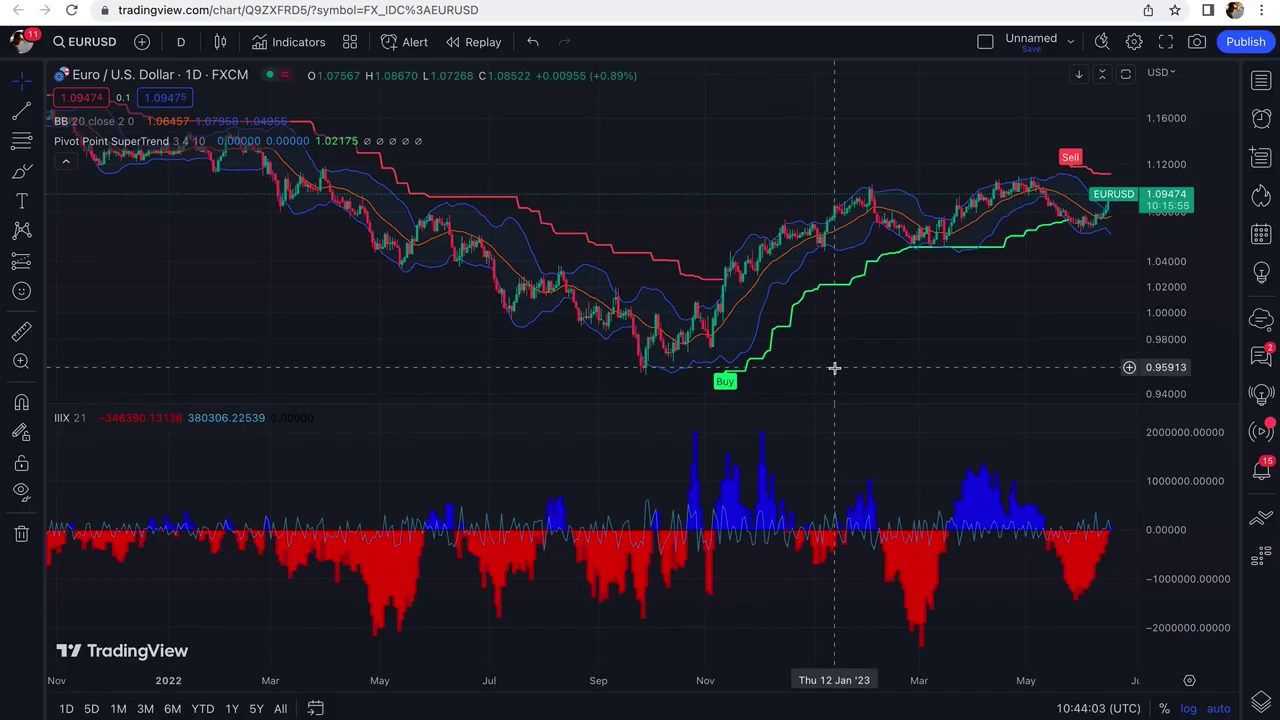
scroll(834, 368, up, 3)
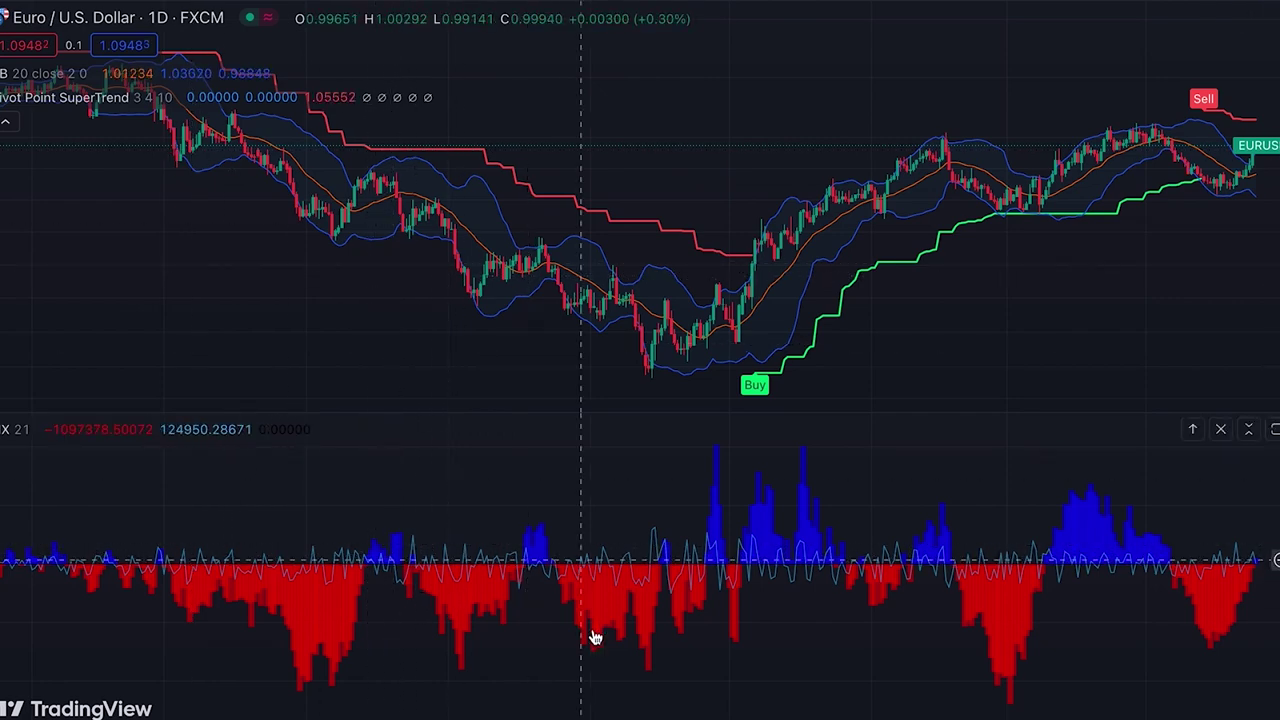
drag(881, 349, 386, 451)
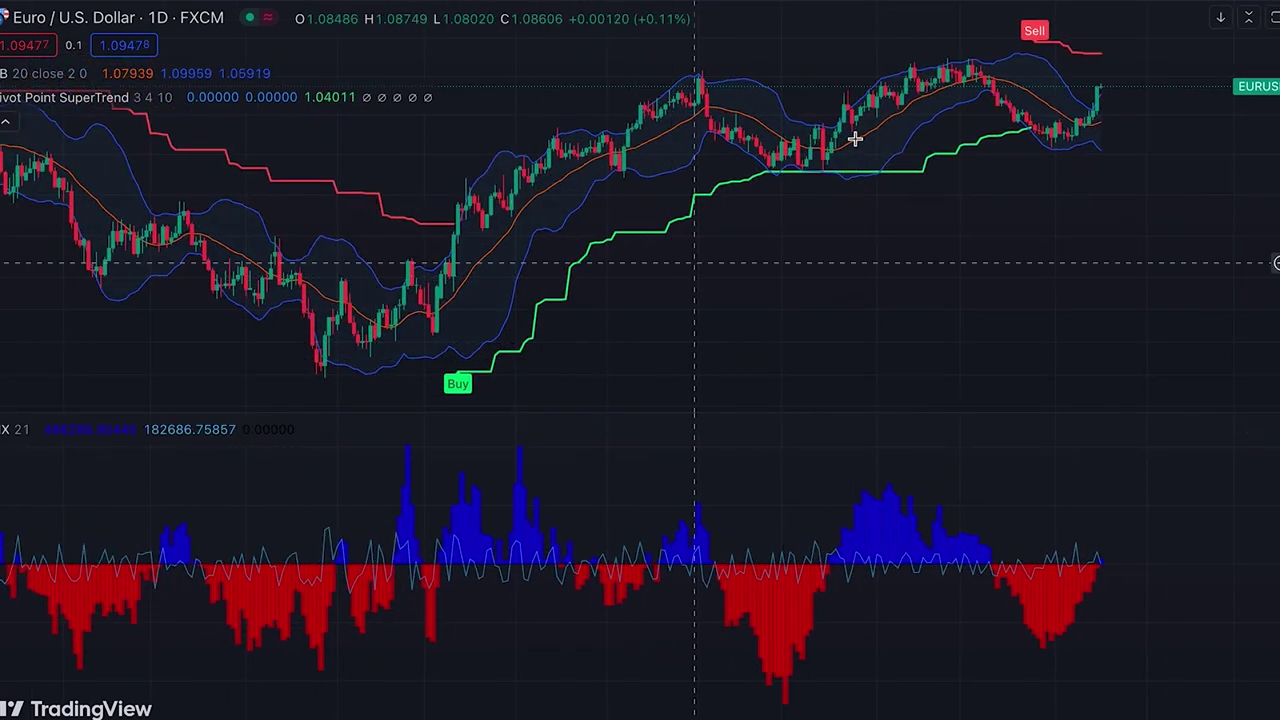